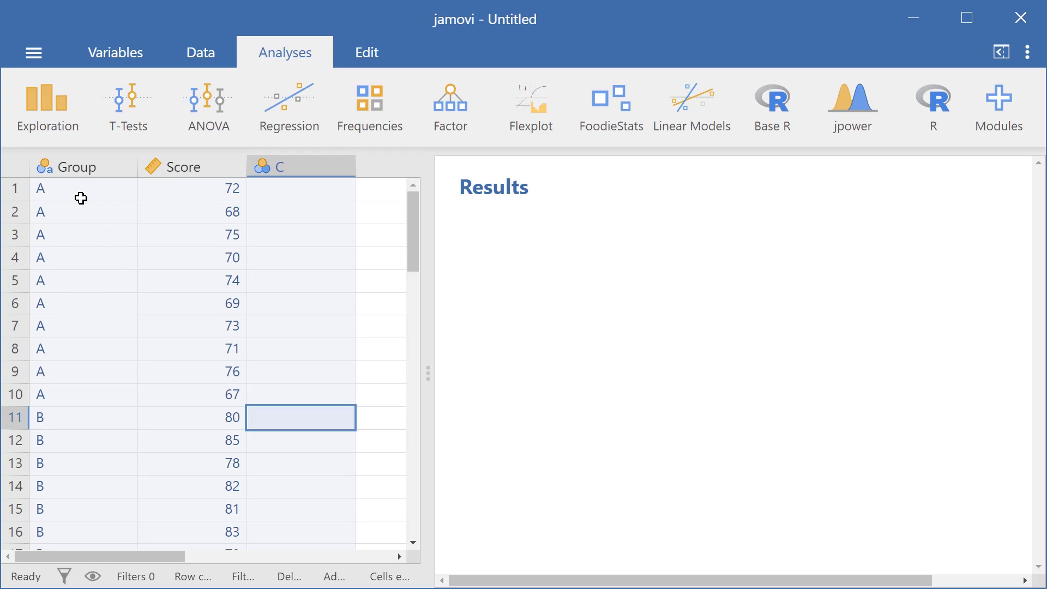
Step: Inspect the Group and Score columns, selecting Group values in rows 4, 5, 11 and 12
click(83, 170)
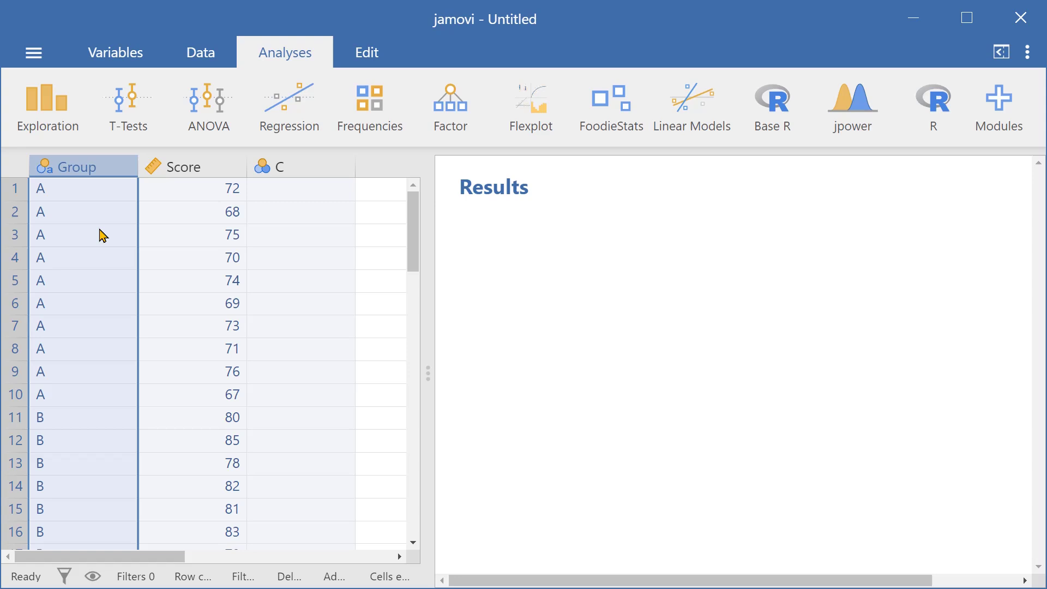
click(86, 283)
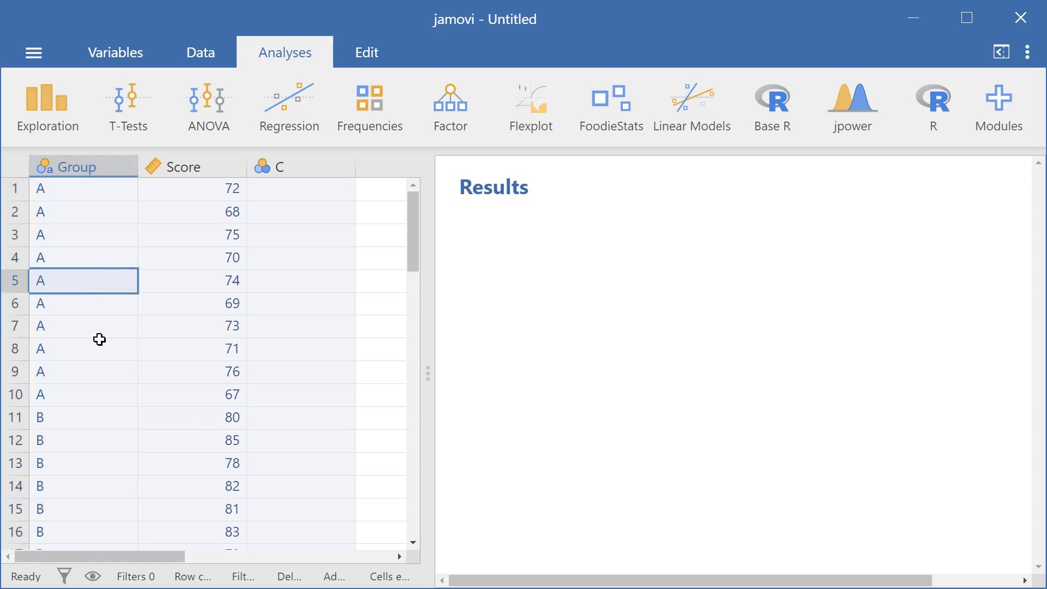
click(92, 445)
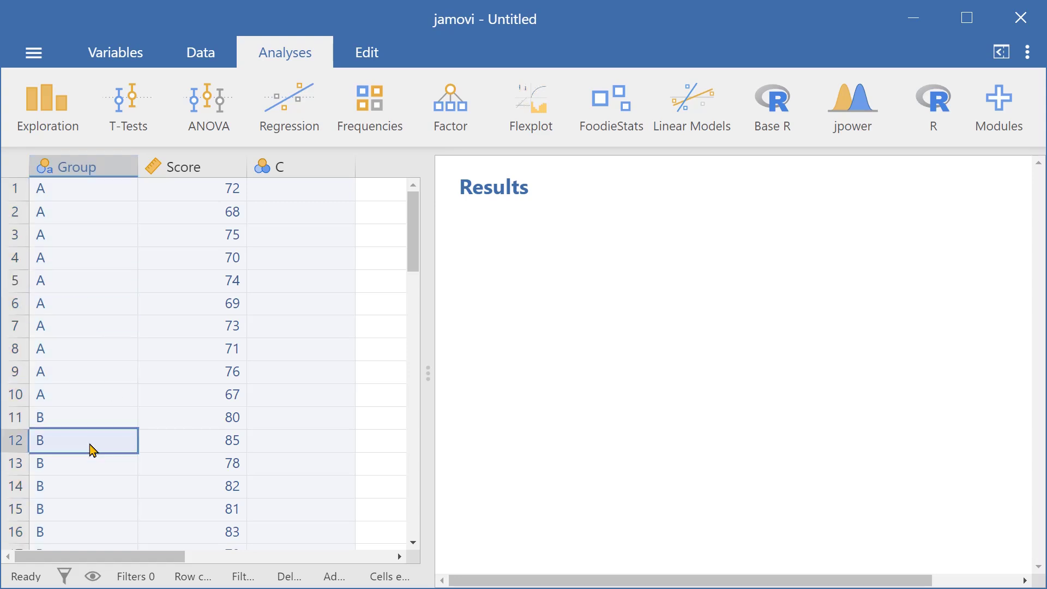
click(189, 169)
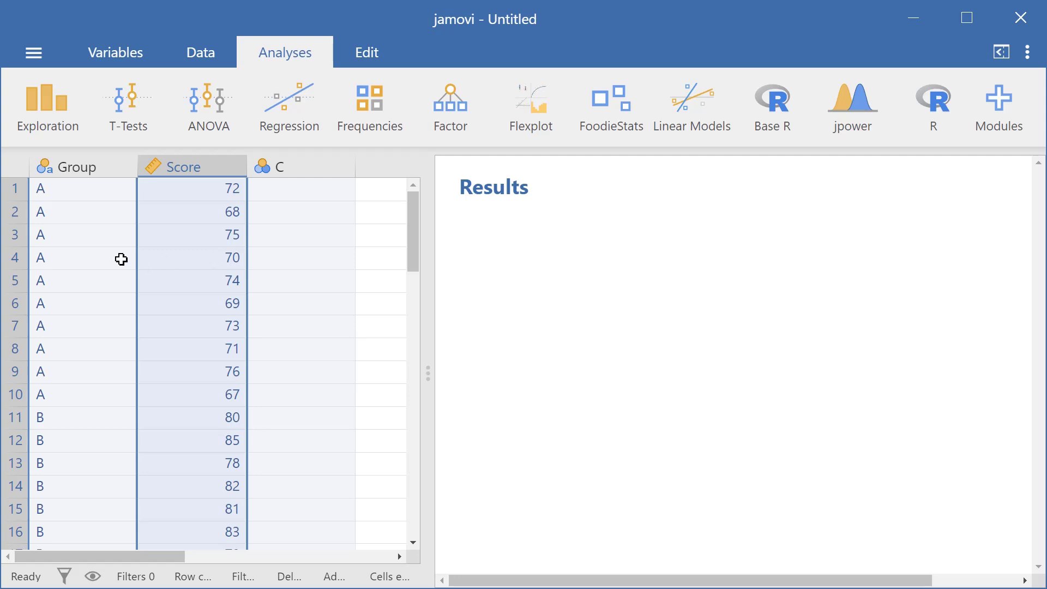
click(96, 264)
click(79, 424)
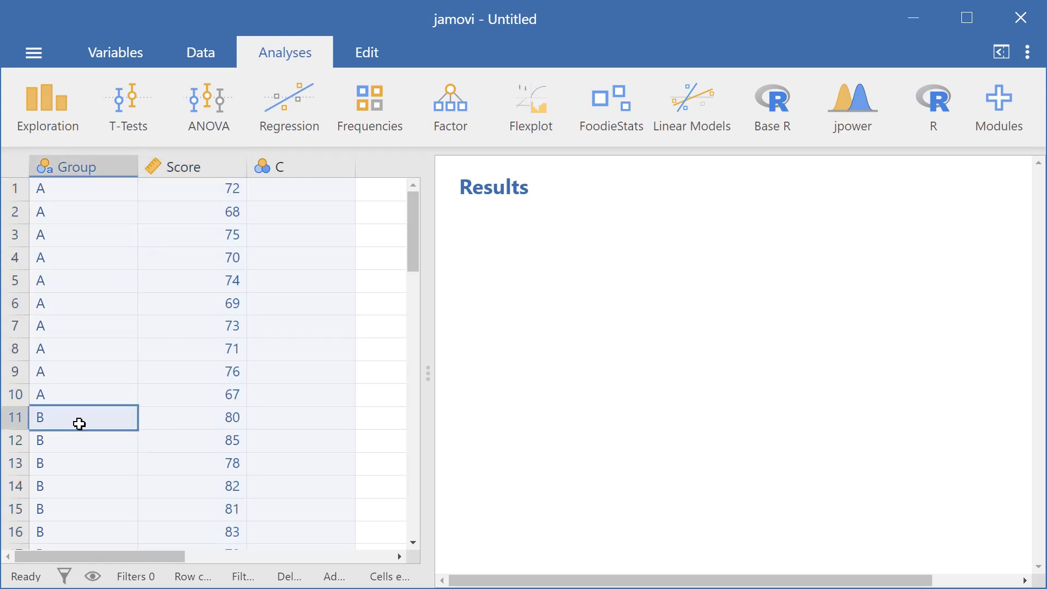
Step: Confirm Group is a Nominal Text variable and Score is a Continuous Integer variable
double_click(79, 171)
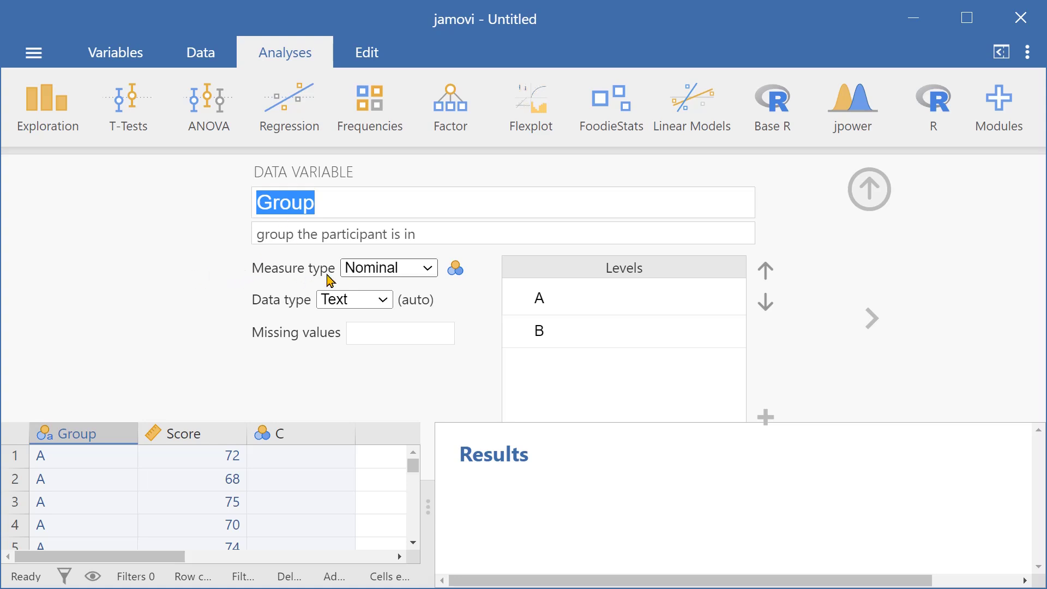
click(427, 267)
click(428, 267)
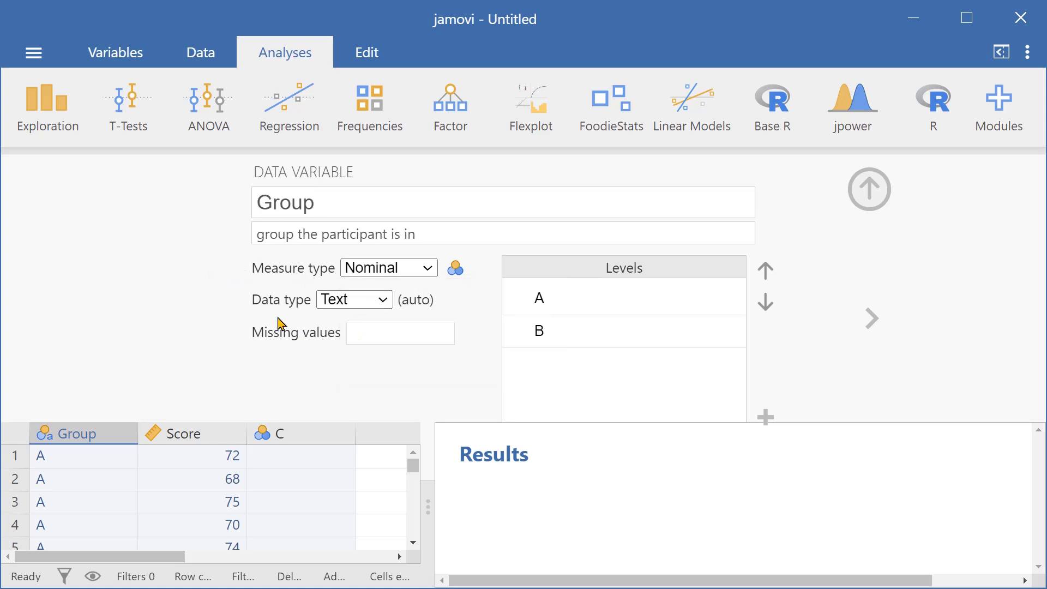
click(366, 305)
click(367, 306)
click(205, 432)
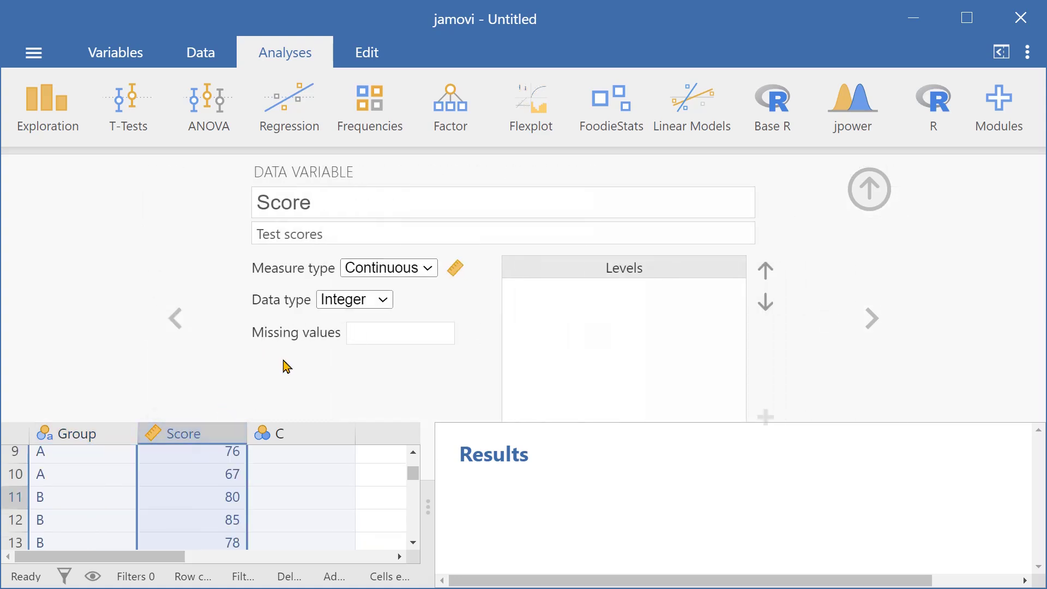
click(391, 269)
click(390, 269)
click(364, 307)
click(364, 311)
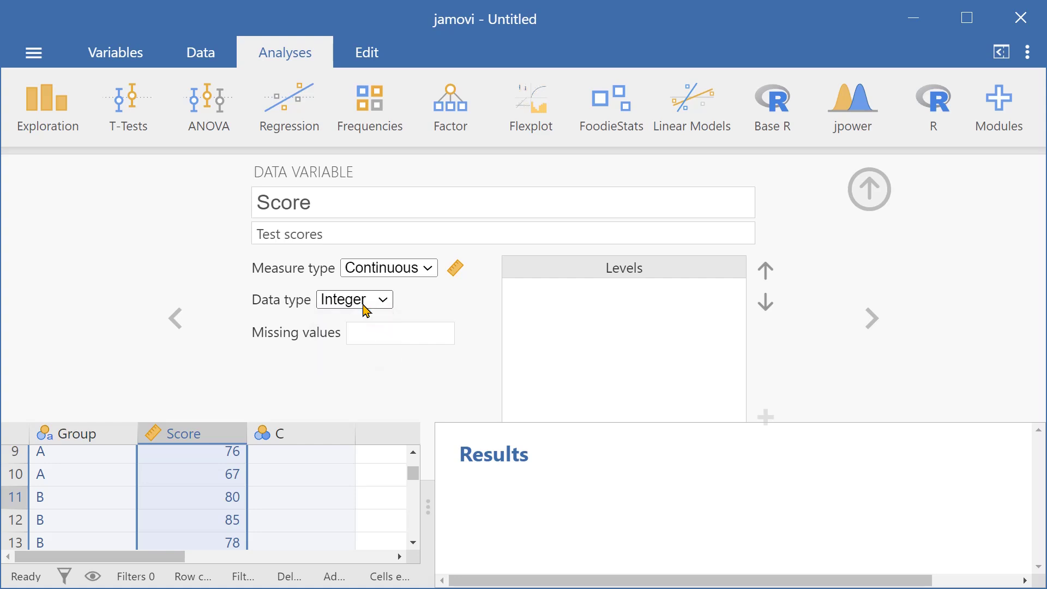
click(882, 197)
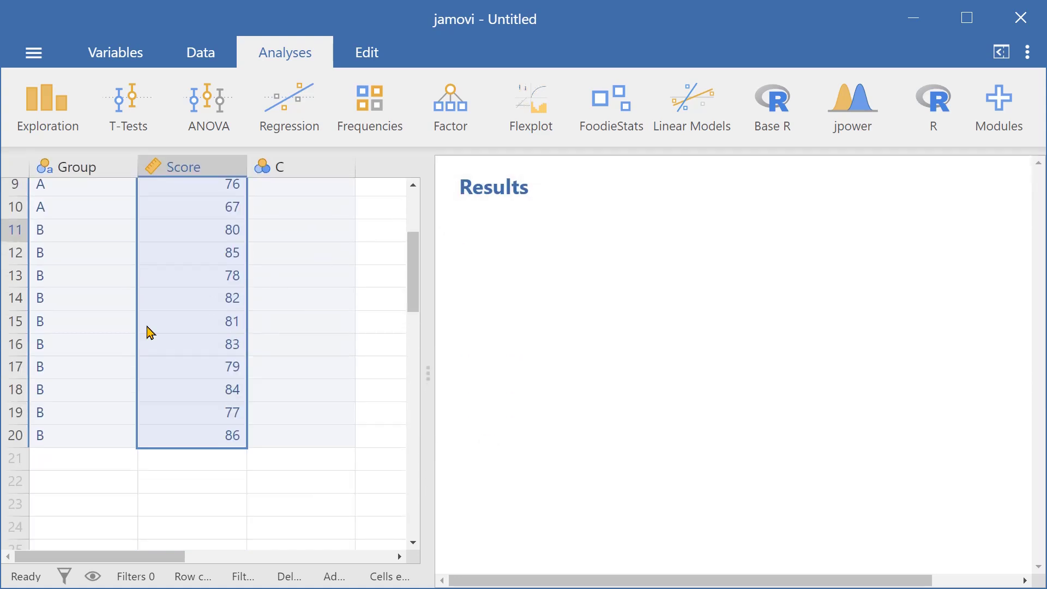
Step: Start an Independent Samples T-Test with Score as dependent and Group as grouping variable
scroll(152, 334, up, 3)
click(88, 244)
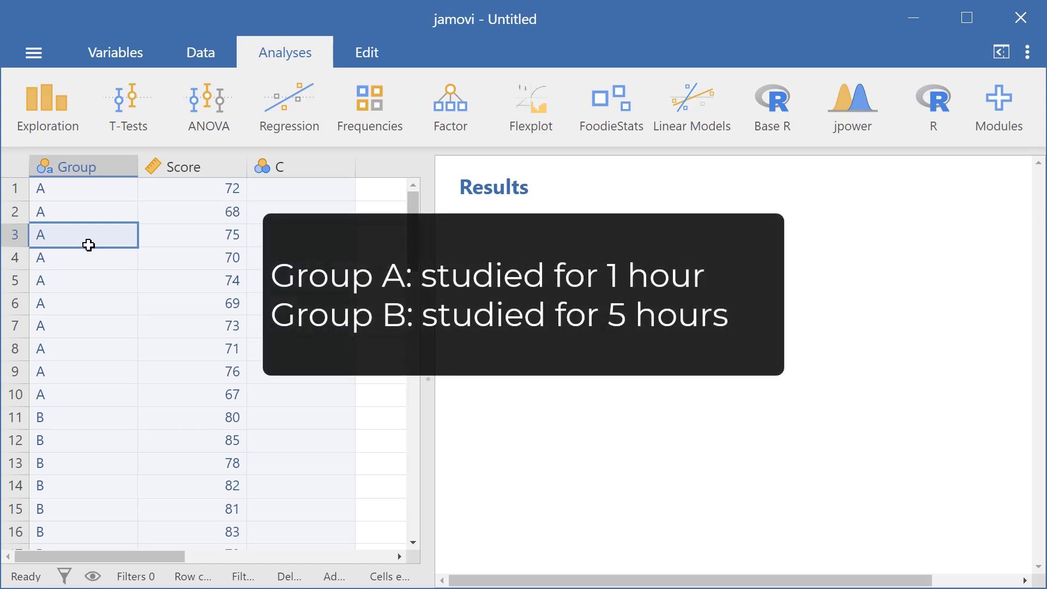
click(79, 424)
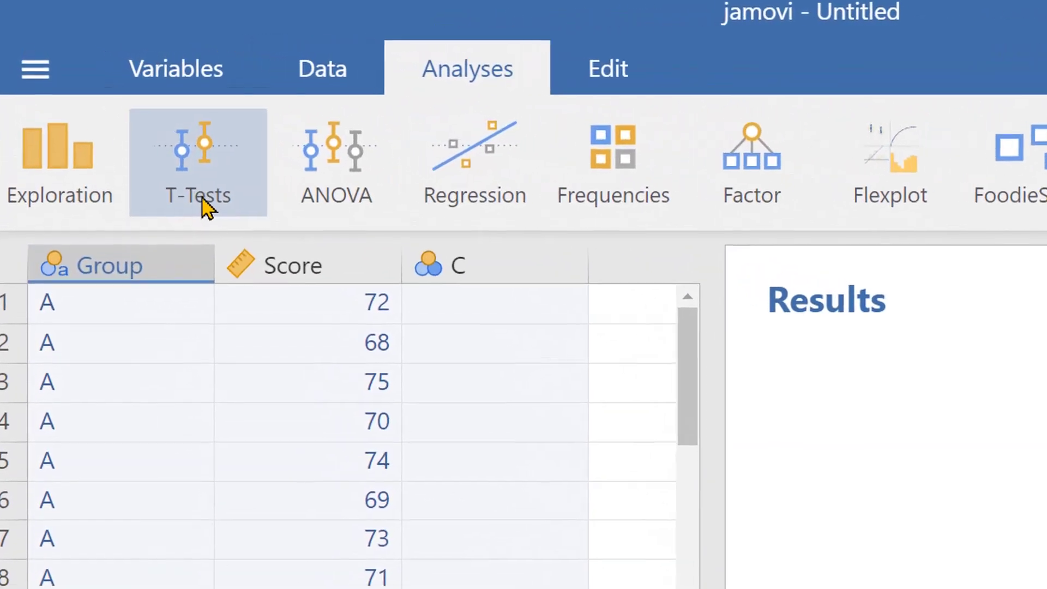
click(252, 203)
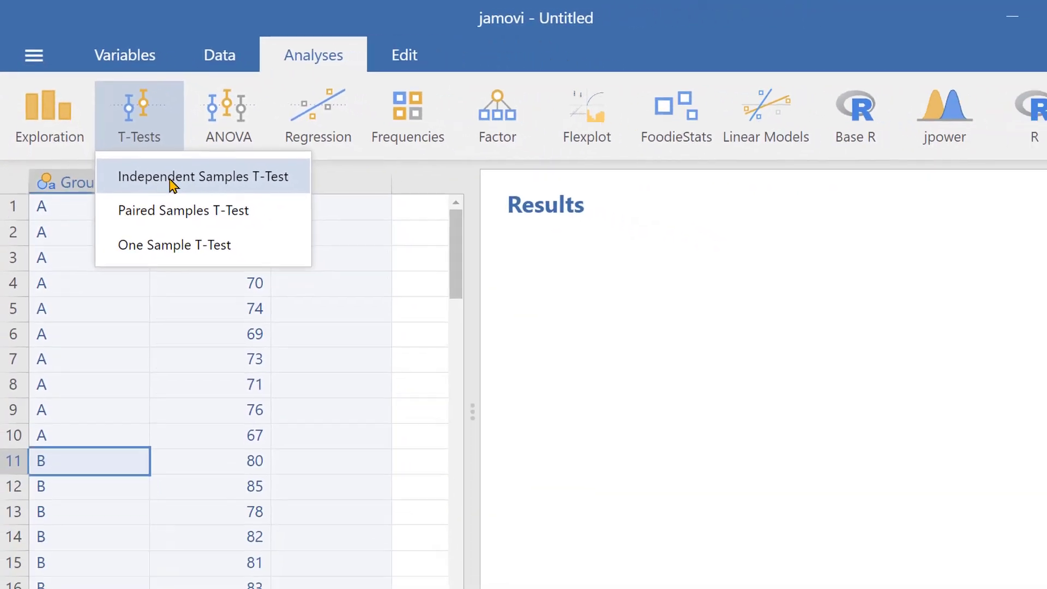
click(240, 279)
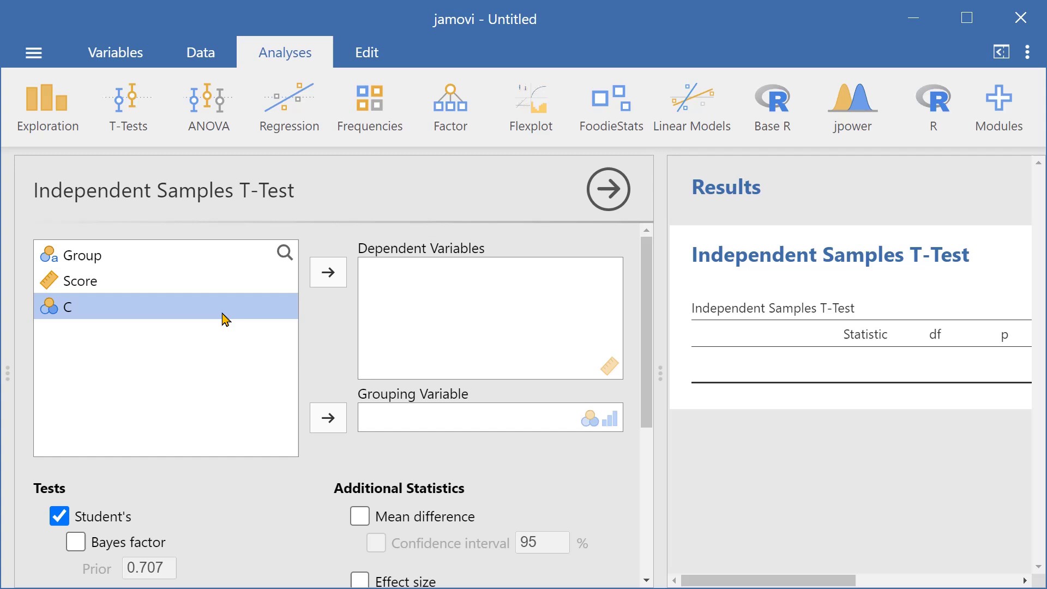
click(210, 285)
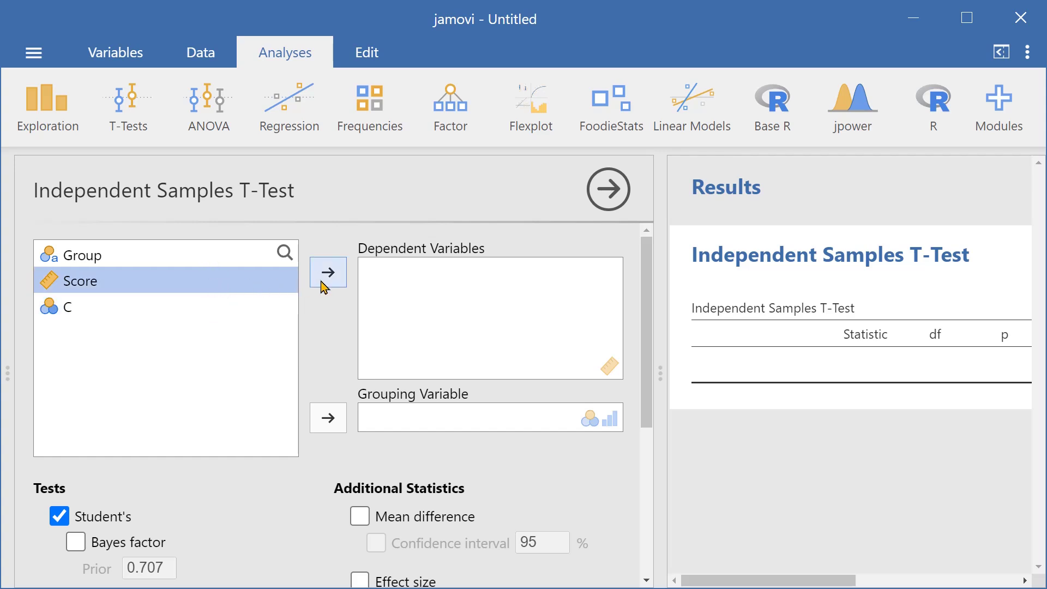
click(320, 278)
click(223, 259)
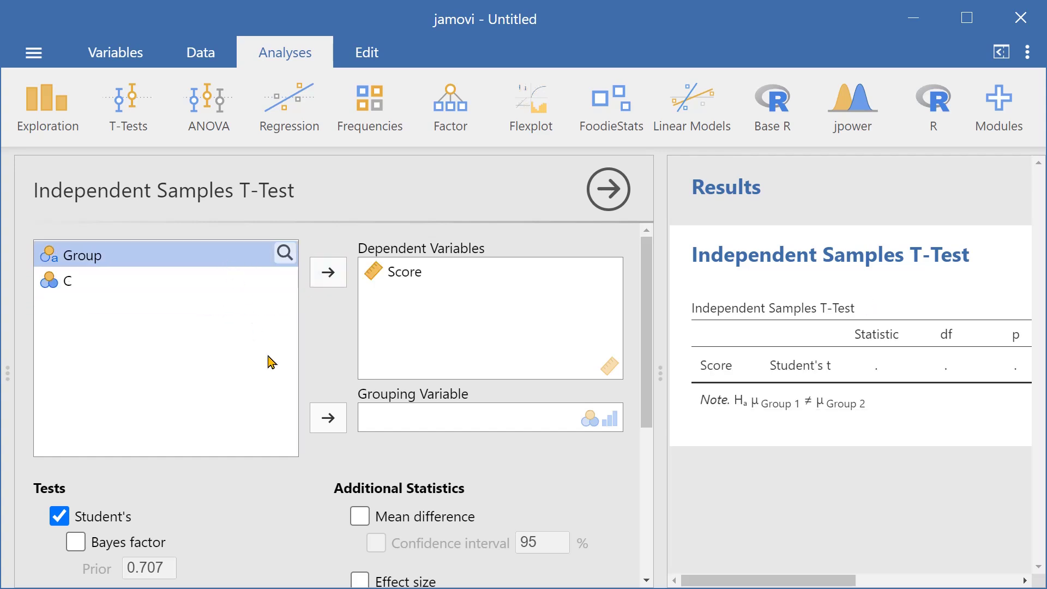
click(328, 417)
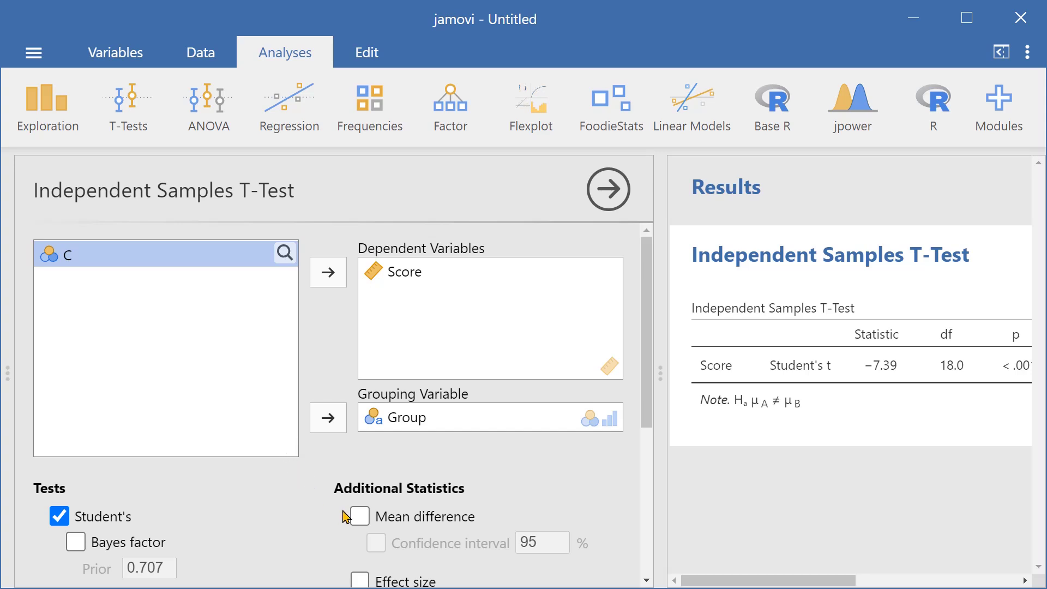
Step: Tick Mean difference, Effect size, Descriptives and Descriptives plots in the t-test options
click(362, 522)
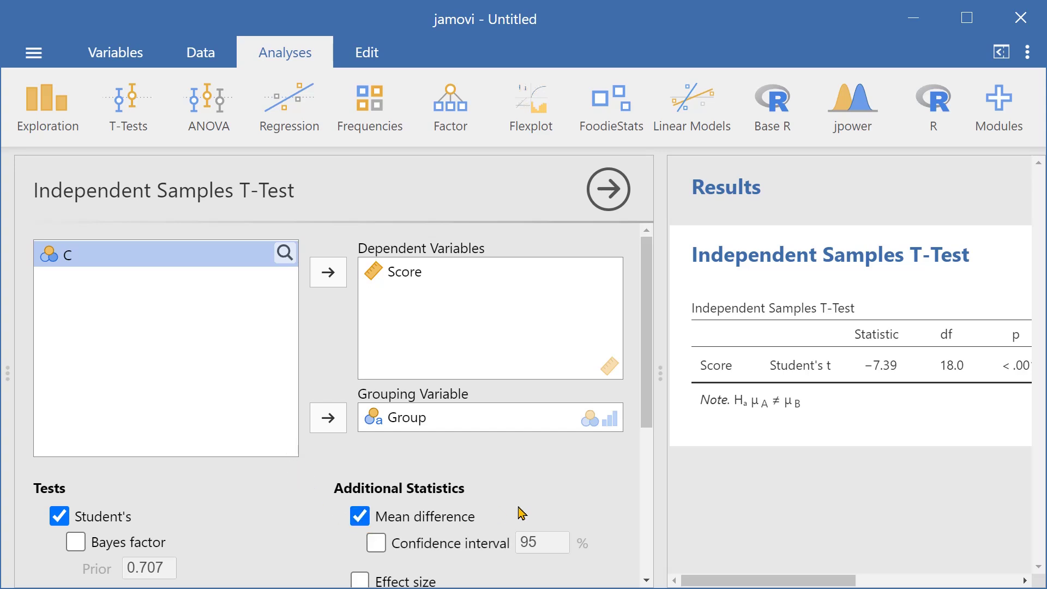
scroll(536, 509, down, 5)
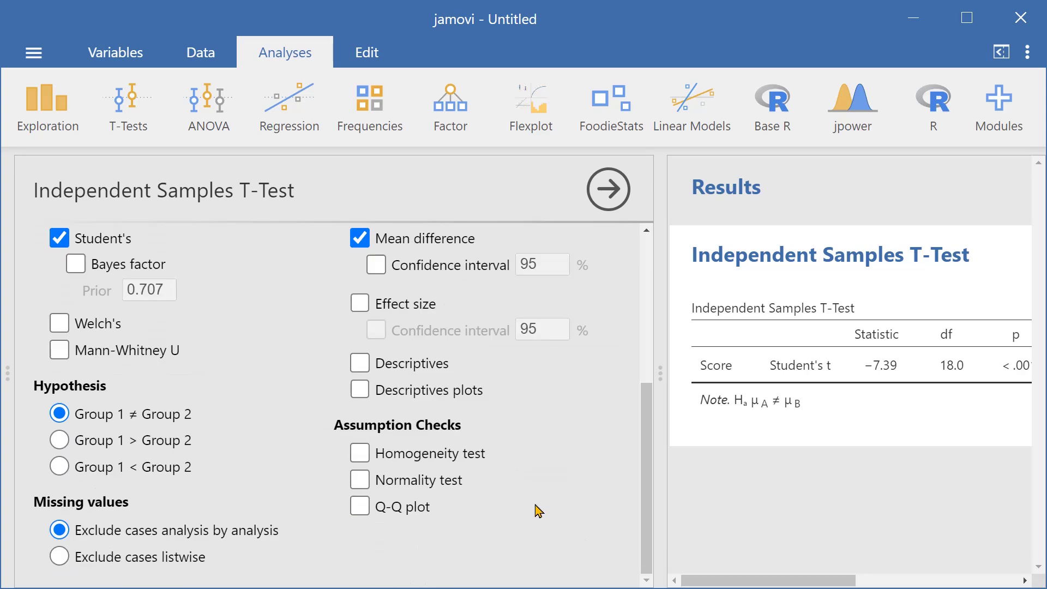
click(359, 303)
click(357, 366)
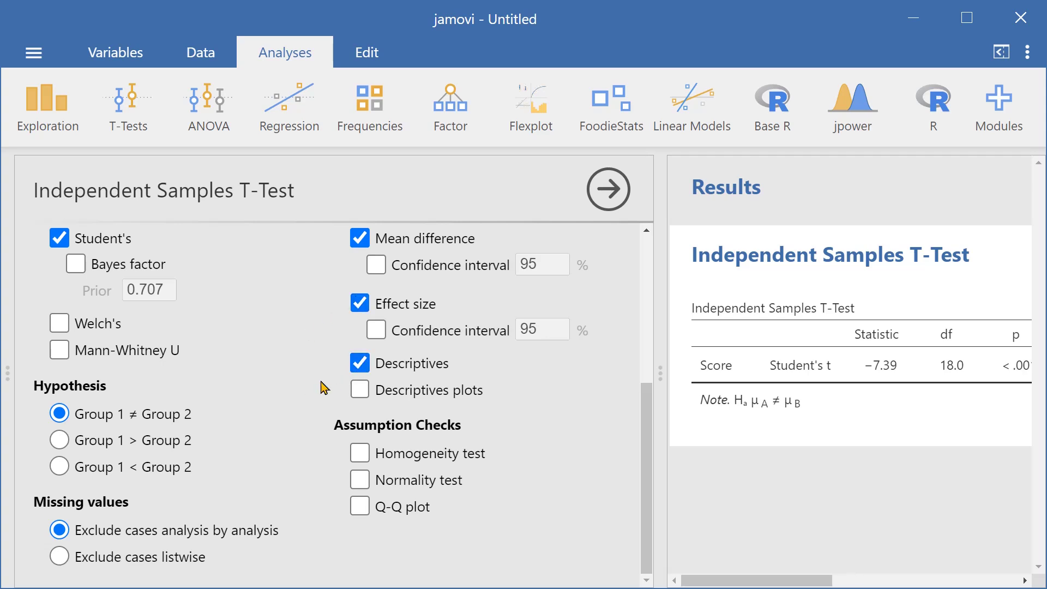
click(357, 391)
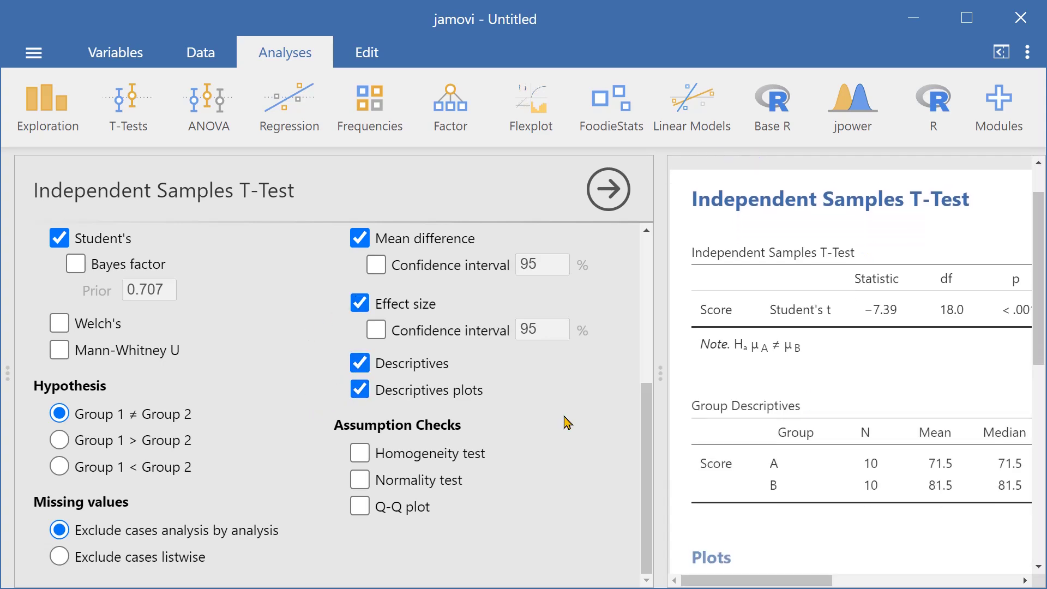
scroll(567, 451, up, 5)
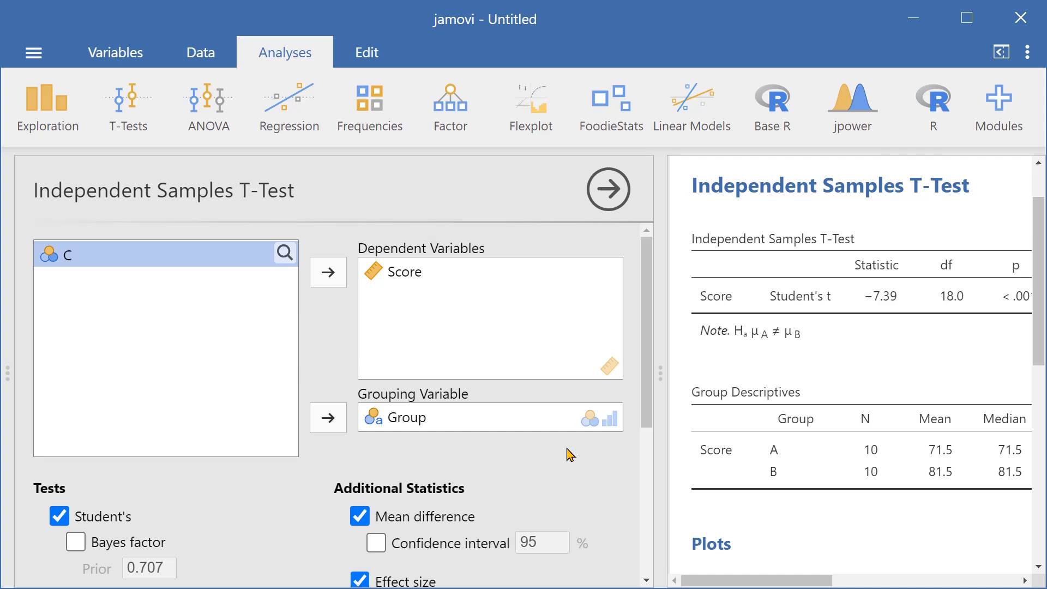
Step: Collapse the t-test options panel and drag the splitter left to widen the Results pane
click(615, 202)
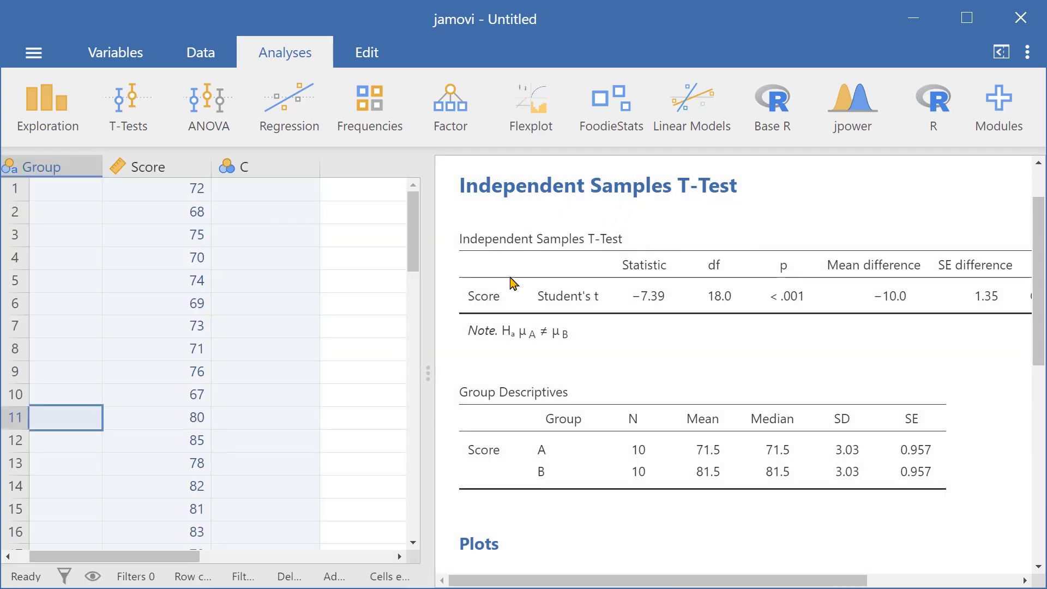
drag(427, 349, 274, 353)
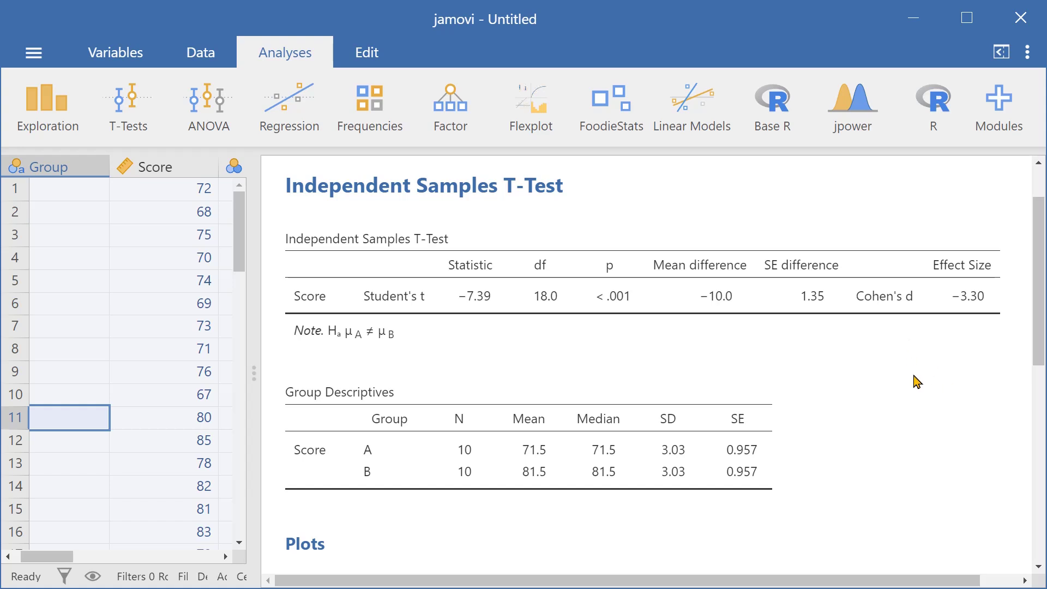
scroll(914, 381, down, 5)
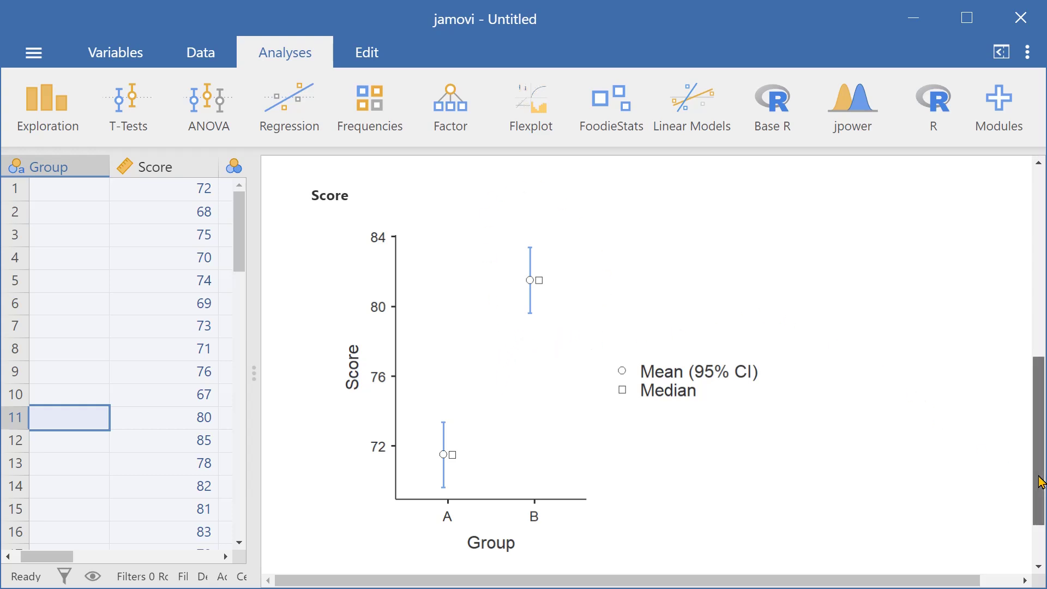
drag(1040, 482, 1040, 305)
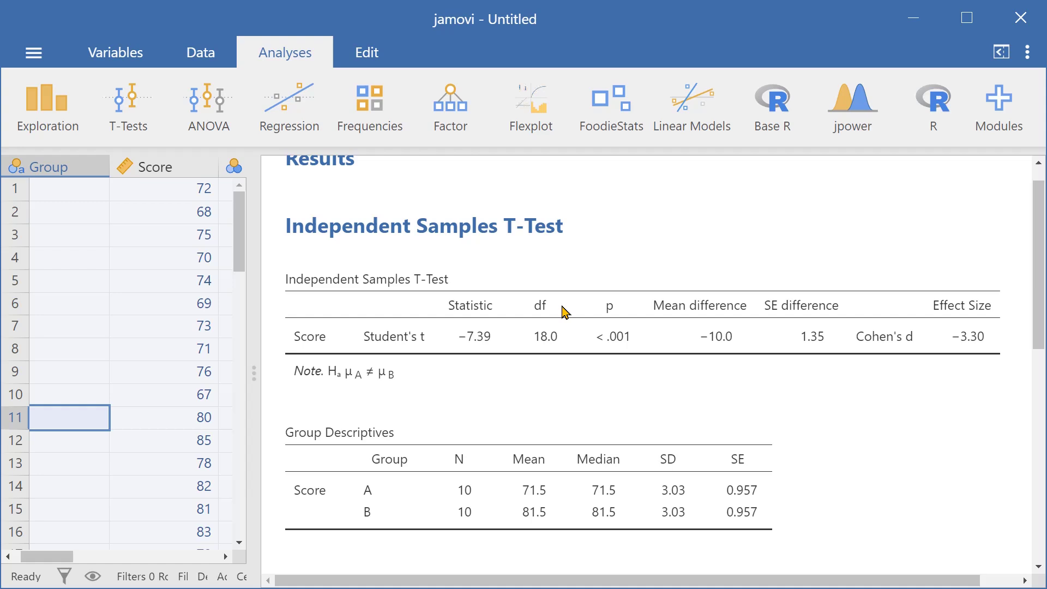